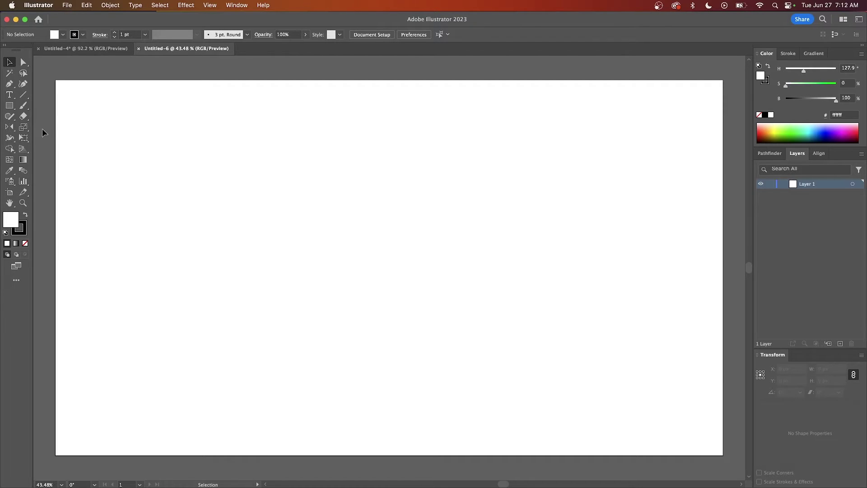
Step: Drag out a tall rectangle with a solid black fill and its stroke set to None
click(9, 105)
mouse_move(297, 147)
mouse_down()
mouse_move(320, 169)
mouse_move(352, 244)
mouse_move(353, 281)
mouse_up()
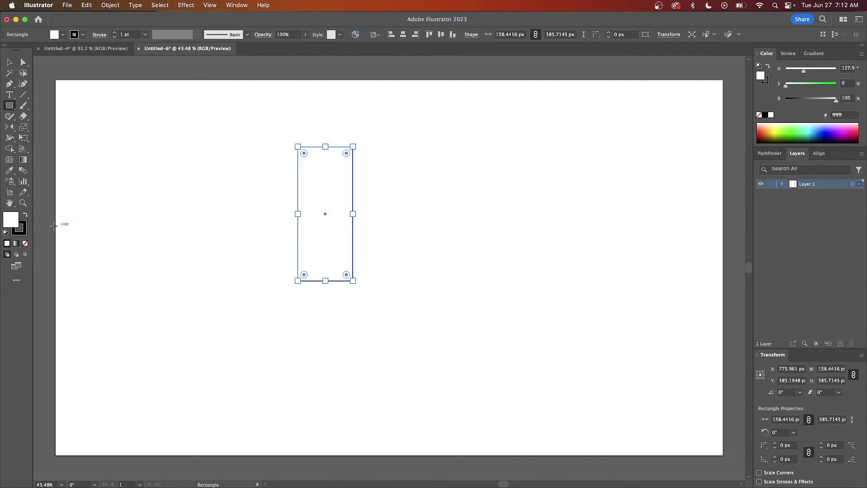
click(26, 215)
click(23, 232)
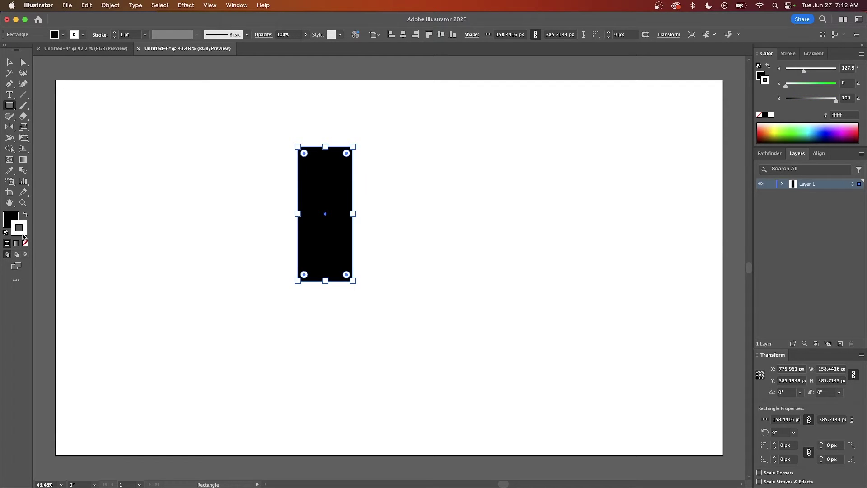
click(25, 244)
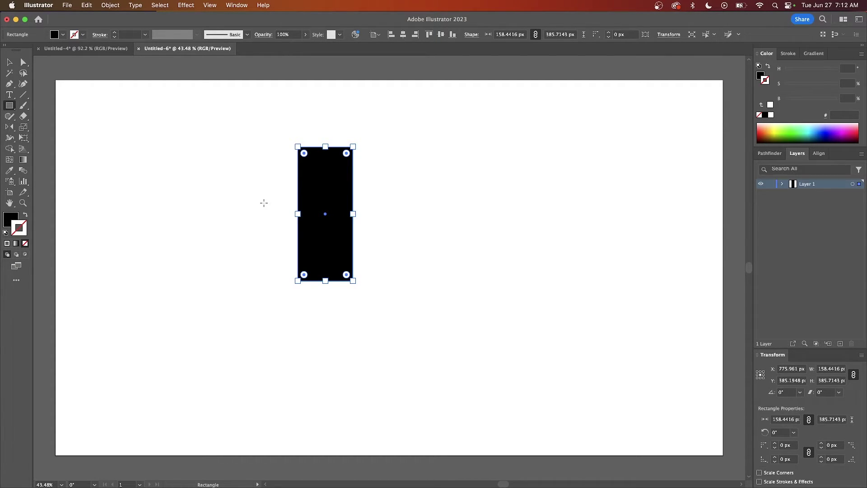
Step: Group the black rectangle and bring up the Effect > Distort & Transform submenu
click(110, 5)
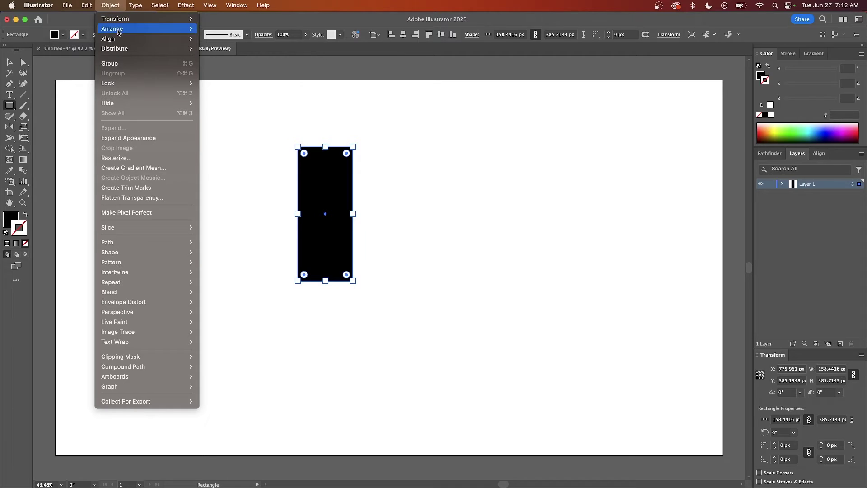
click(118, 66)
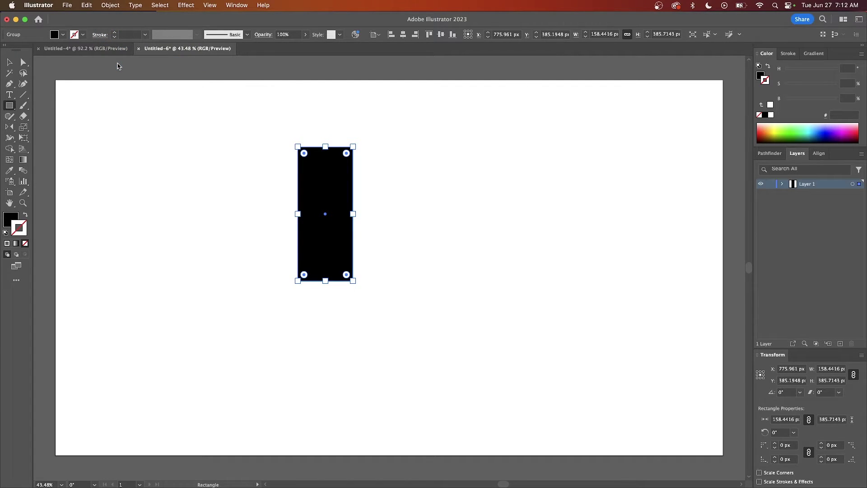
click(185, 5)
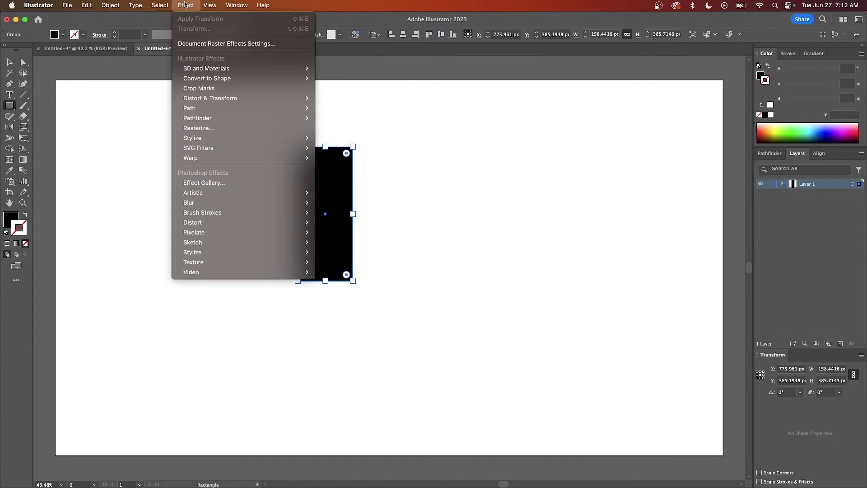
mouse_move(270, 99)
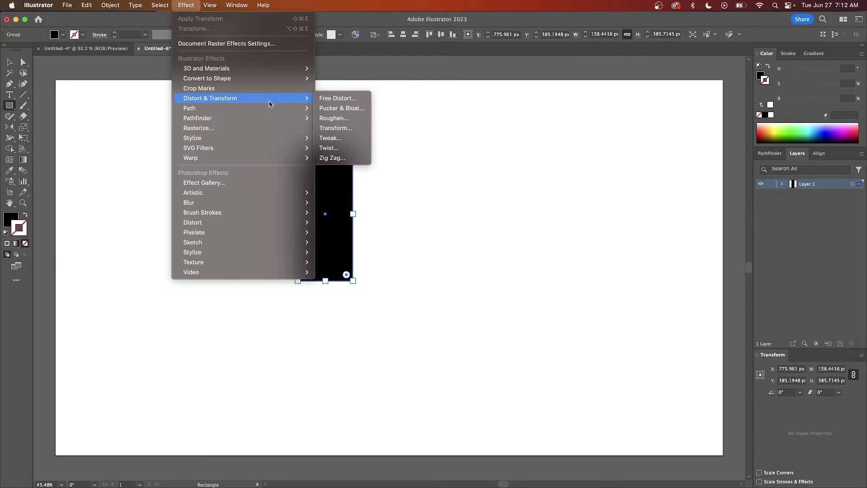
Step: Apply a Transform effect with Reflect X, right-middle reference point and 1 copy
click(335, 128)
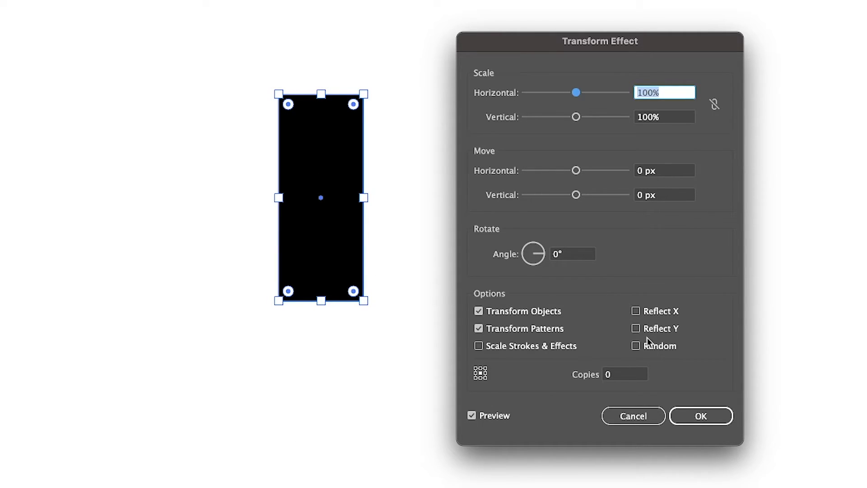
click(636, 311)
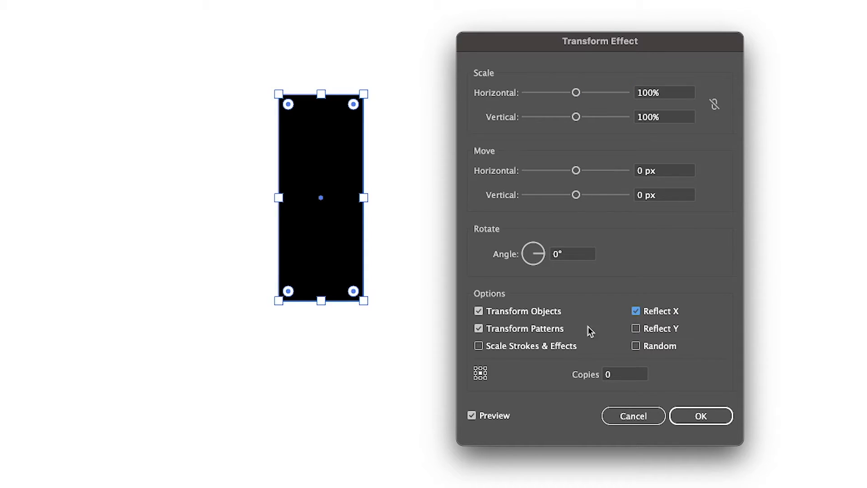
click(485, 373)
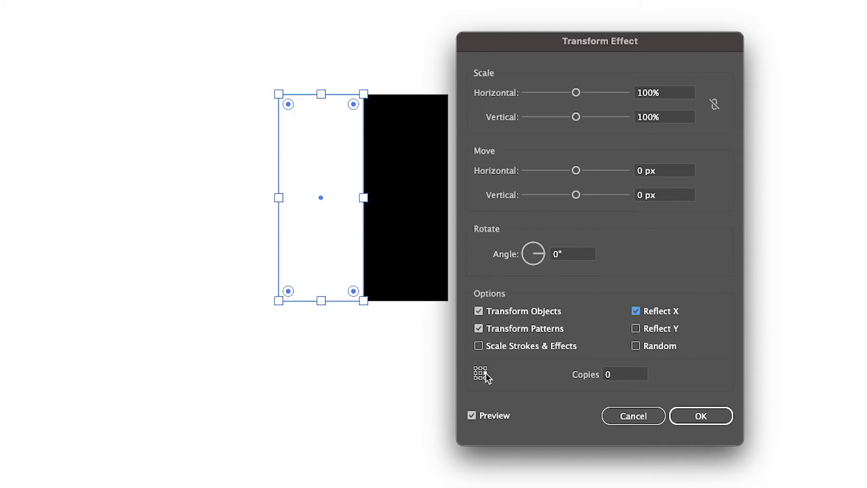
click(624, 377)
text(1)
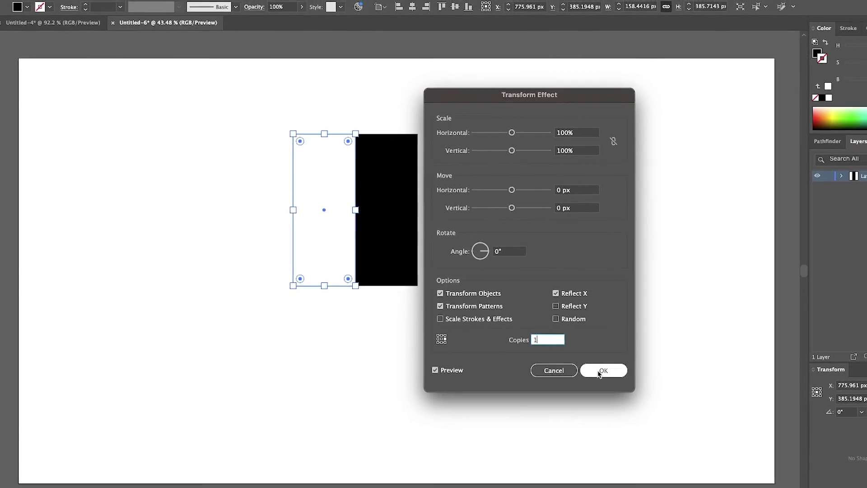
click(603, 370)
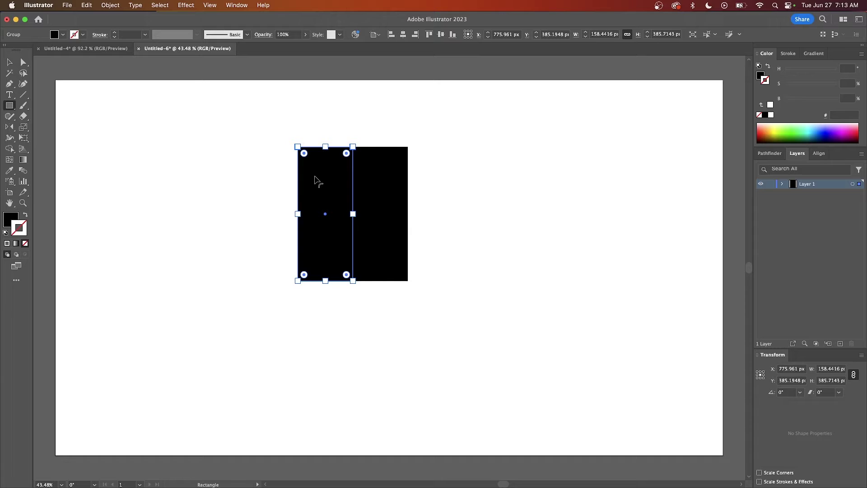
Step: Move the left half's bottom anchor inward and top anchor down to shape a pointed blade
scroll(366, 171, up, 5)
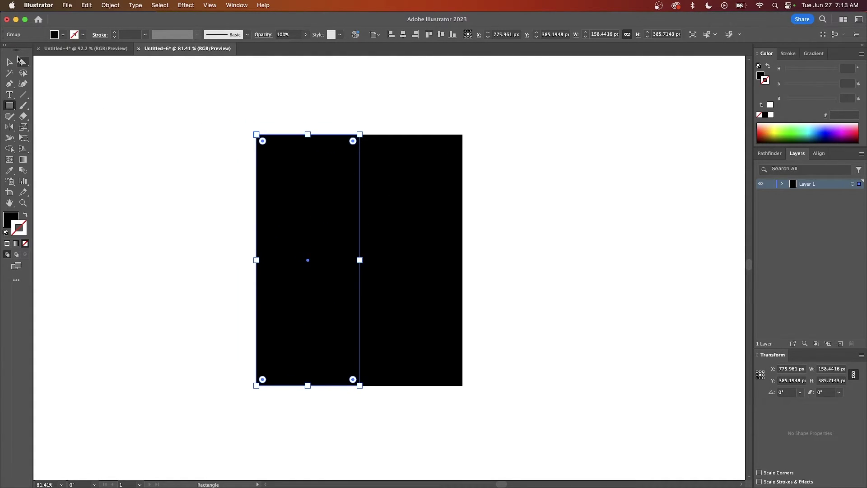
click(22, 62)
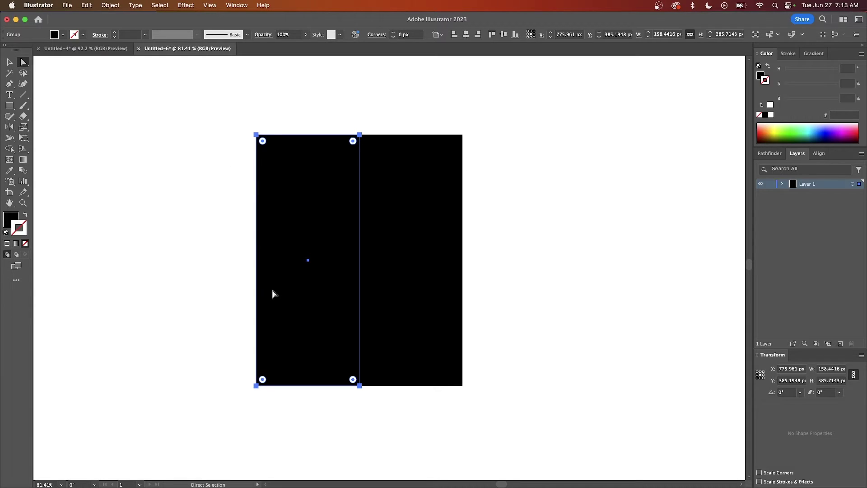
click(256, 385)
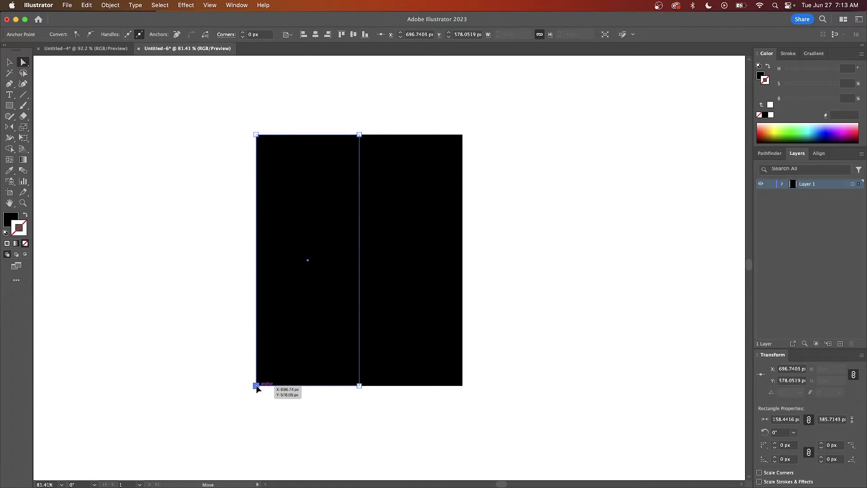
drag(256, 385, 328, 386)
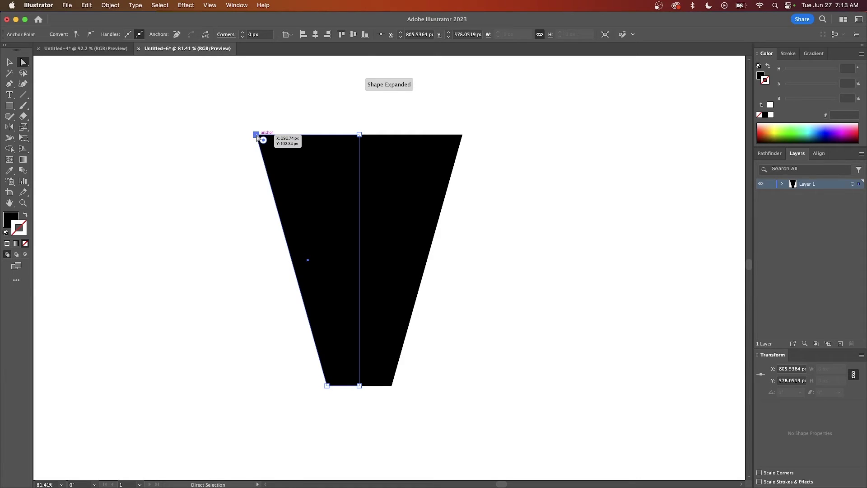
drag(256, 135, 295, 204)
scroll(385, 283, down, 3)
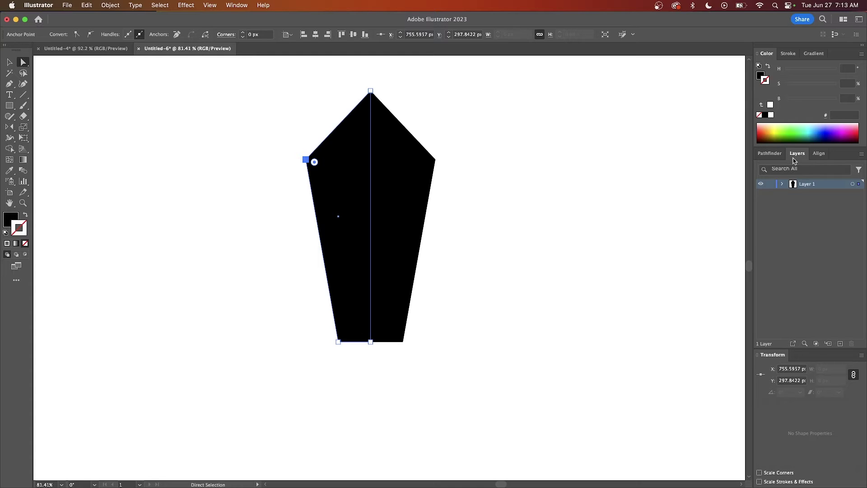
Step: Select the <Group> under Layer 1 in the Layers panel and enter Isolation Mode
click(235, 5)
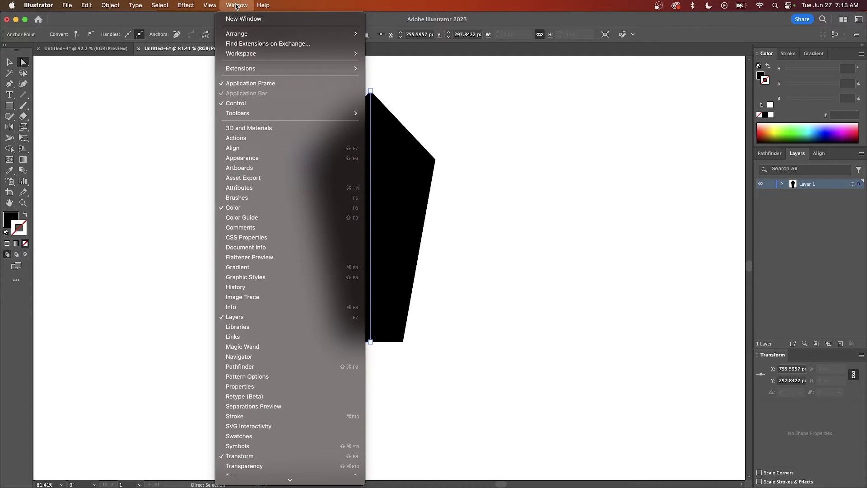
click(301, 4)
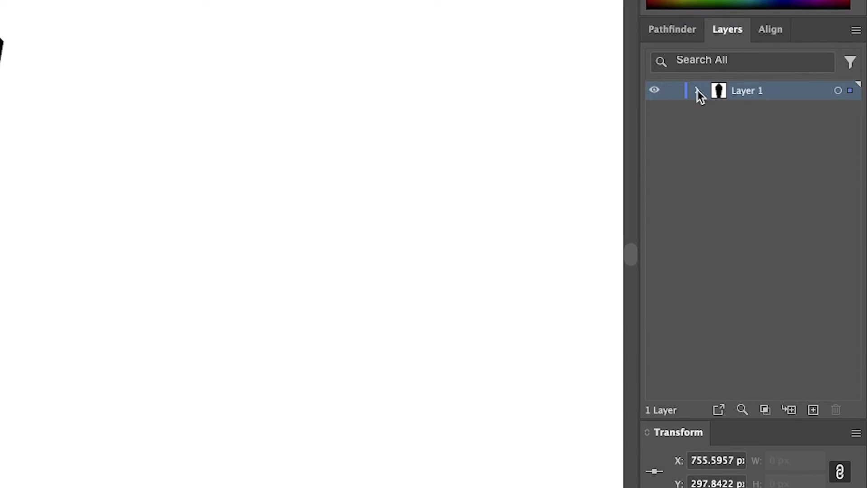
click(698, 92)
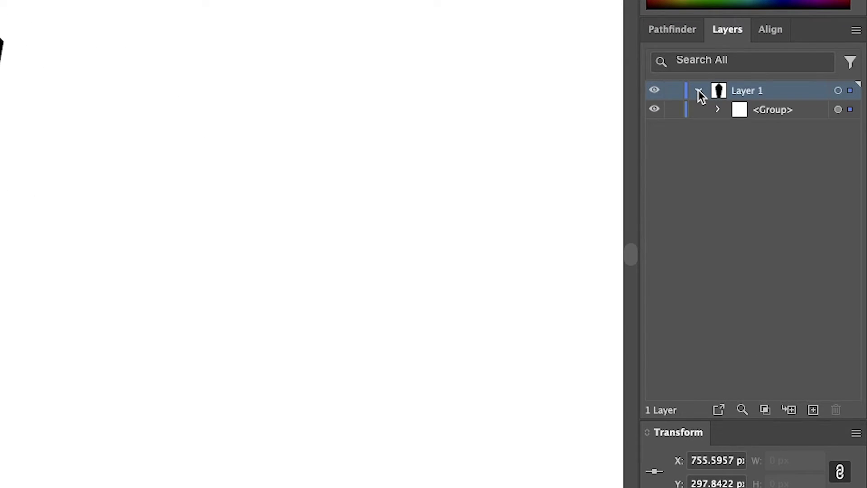
click(766, 113)
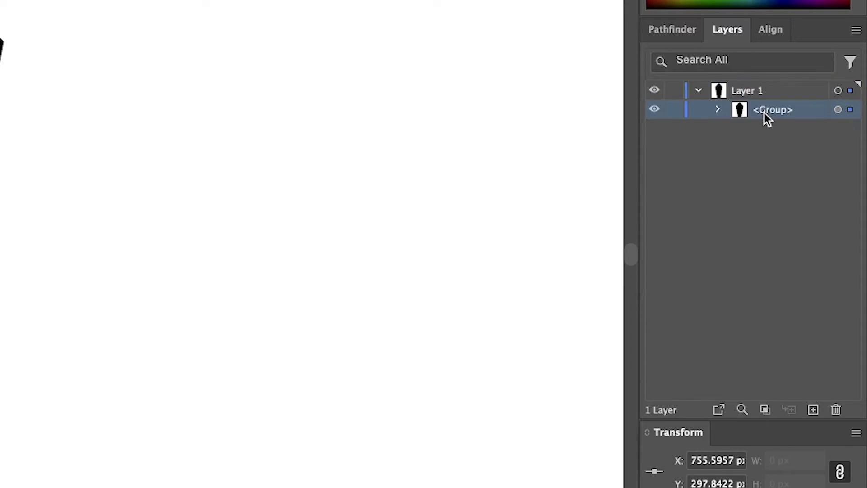
click(856, 32)
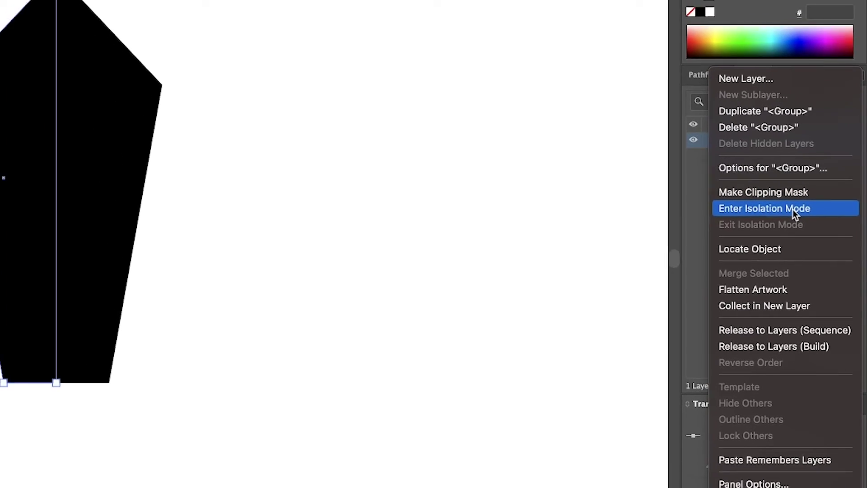
click(776, 194)
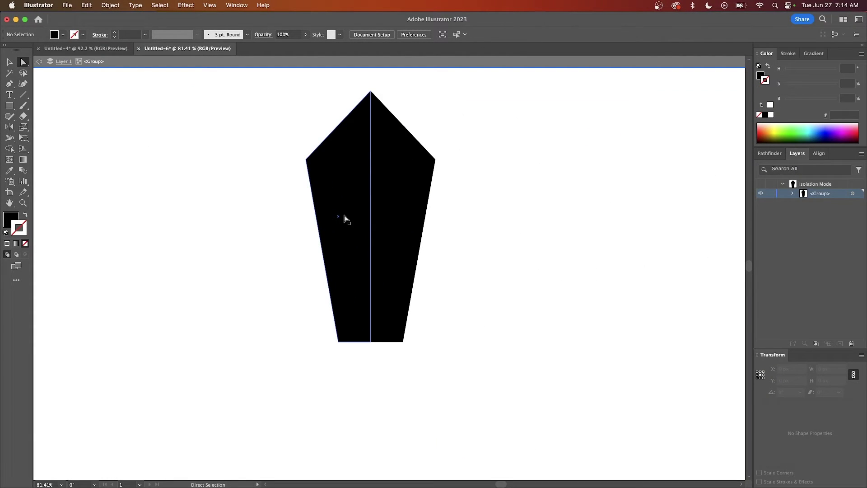
Step: Draw a crossguard bar under the blade and round its bottom corners with the live-corner widget
scroll(345, 217, down, 5)
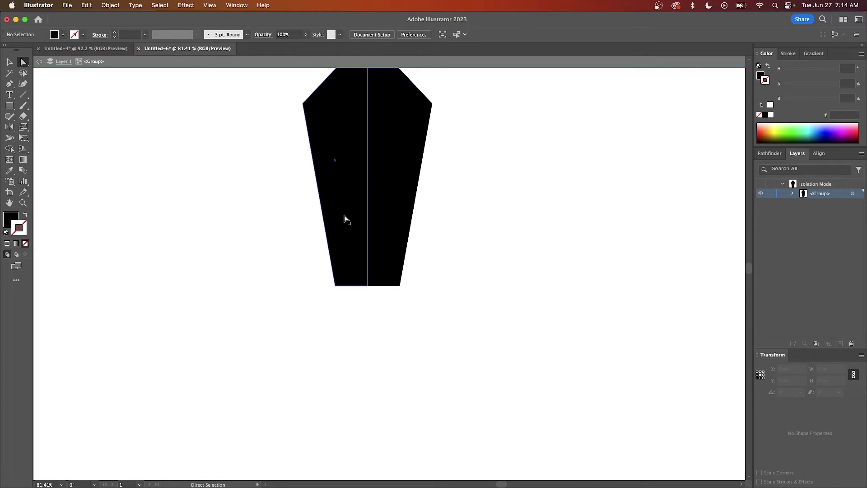
scroll(344, 217, up, 1)
click(9, 106)
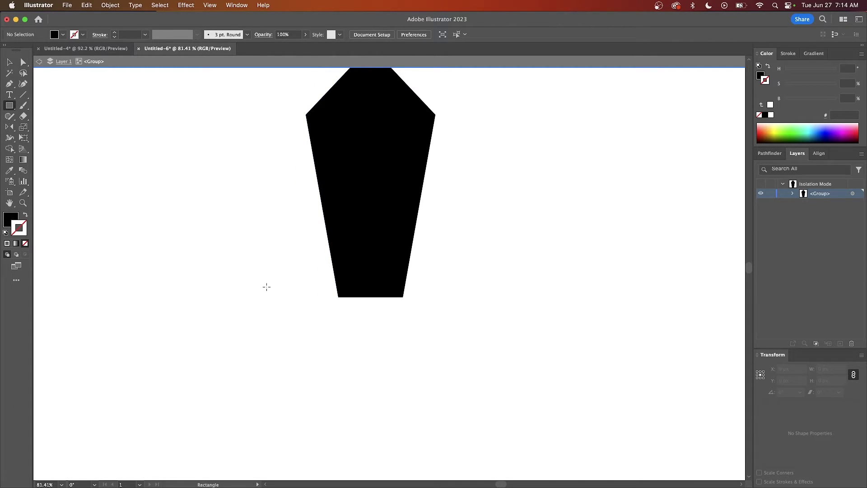
drag(316, 310, 371, 339)
scroll(344, 359, up, 5)
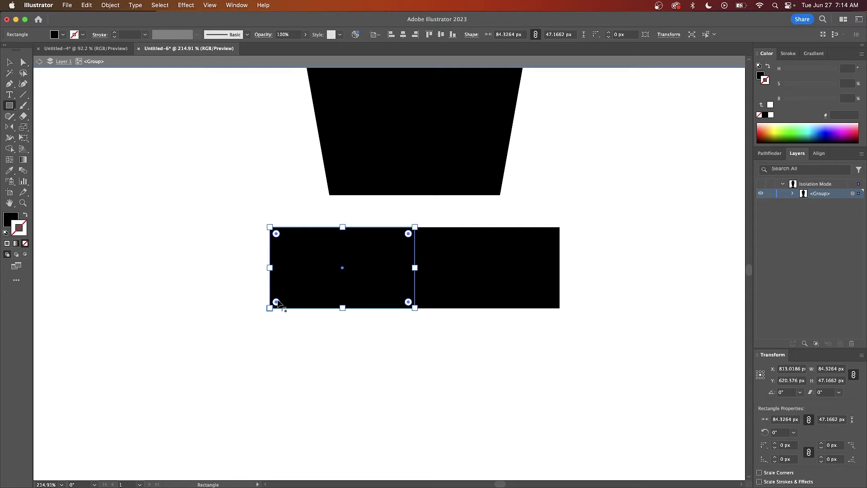
drag(277, 300, 323, 257)
Step: Draw a tall handle rectangle below the crossguard
scroll(324, 257, down, 3)
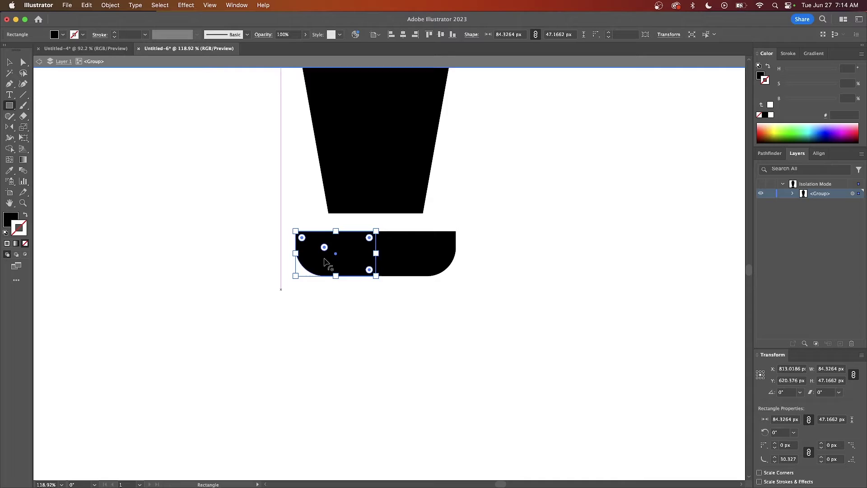
scroll(325, 262, down, 5)
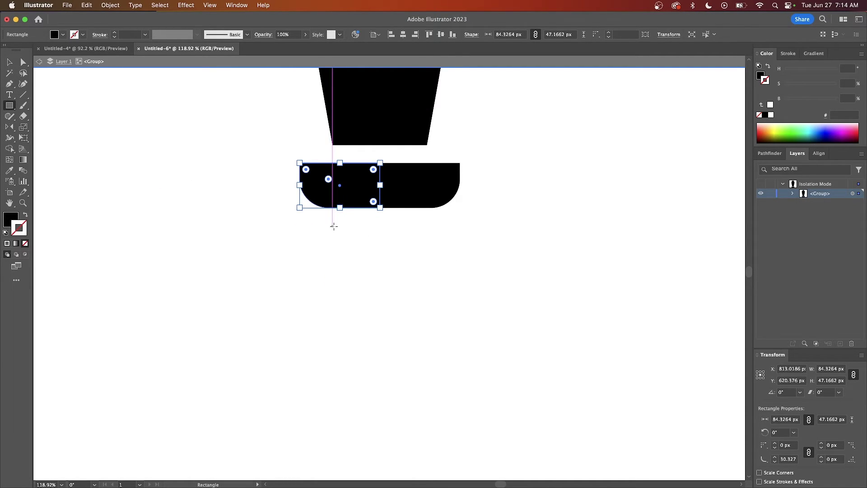
drag(332, 226, 380, 343)
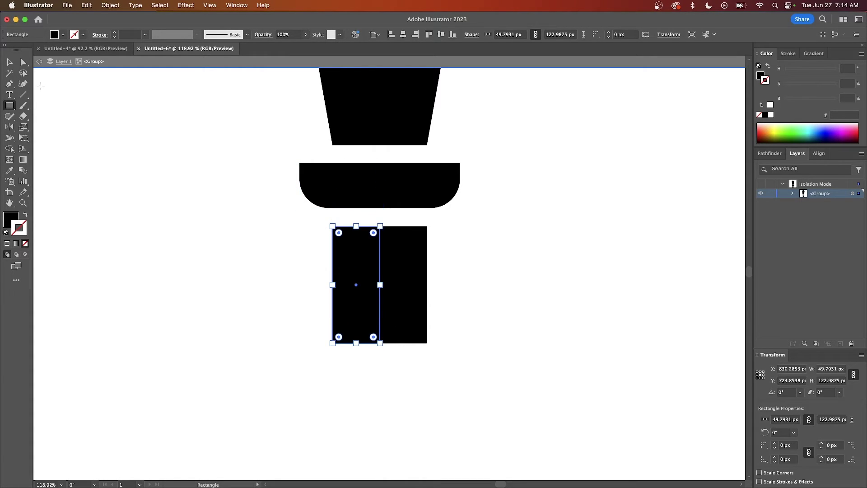
Step: Drag the handle's bottom-left anchor inward so the grip tapers toward its base
click(23, 62)
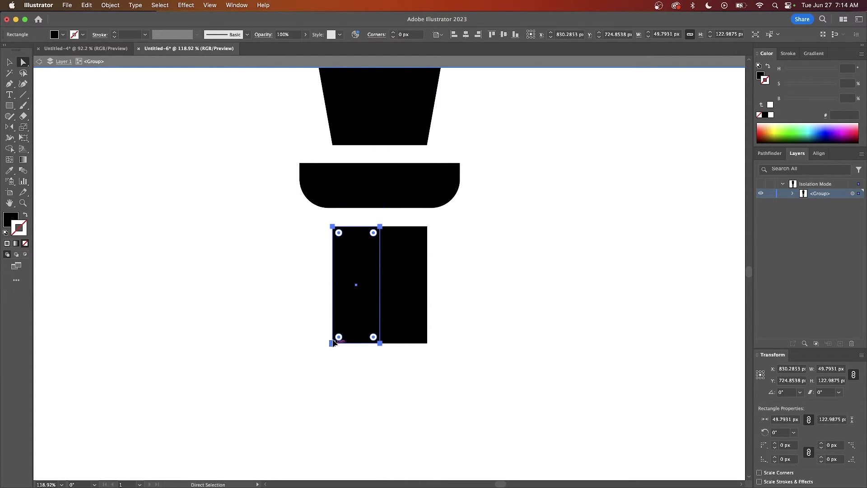
drag(333, 343, 350, 367)
scroll(351, 367, down, 3)
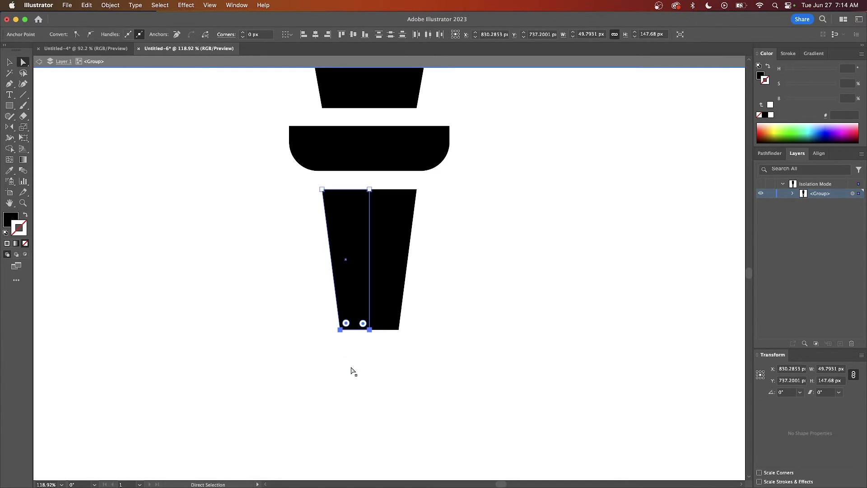
scroll(351, 370, up, 3)
scroll(311, 275, down, 1)
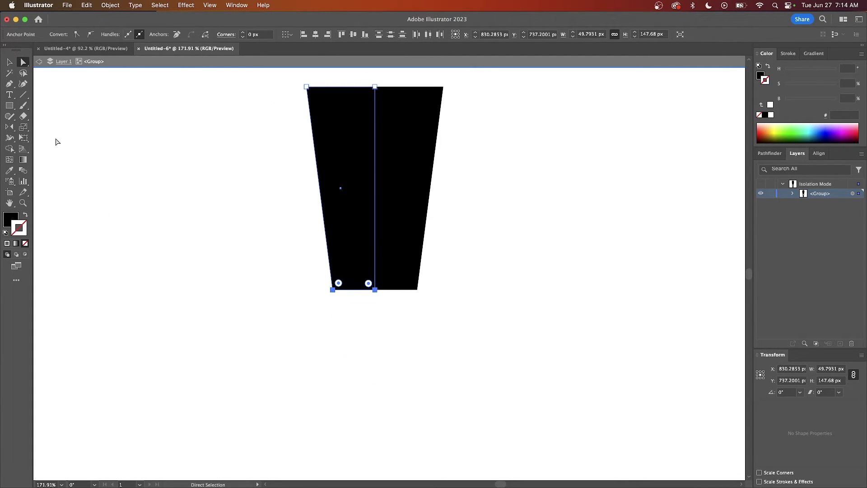
click(9, 105)
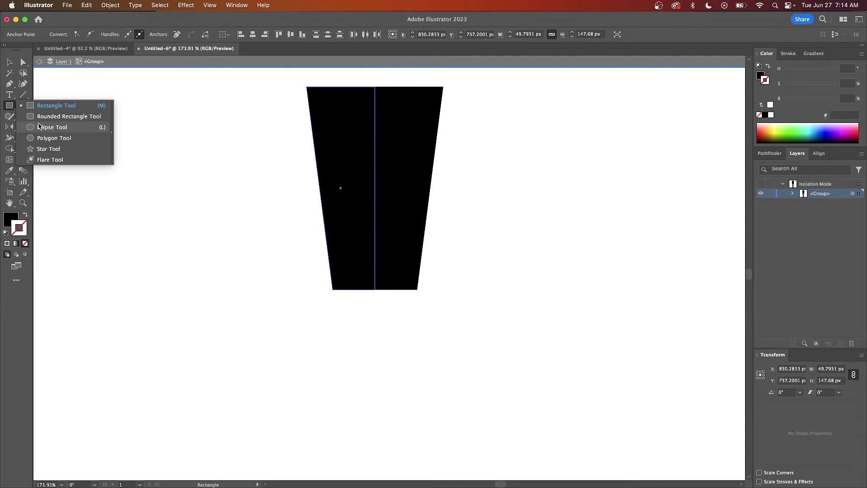
Step: Draw a circle beside the handle and delete its right anchor to leave a half circle
click(39, 127)
drag(86, 153, 178, 229)
click(23, 63)
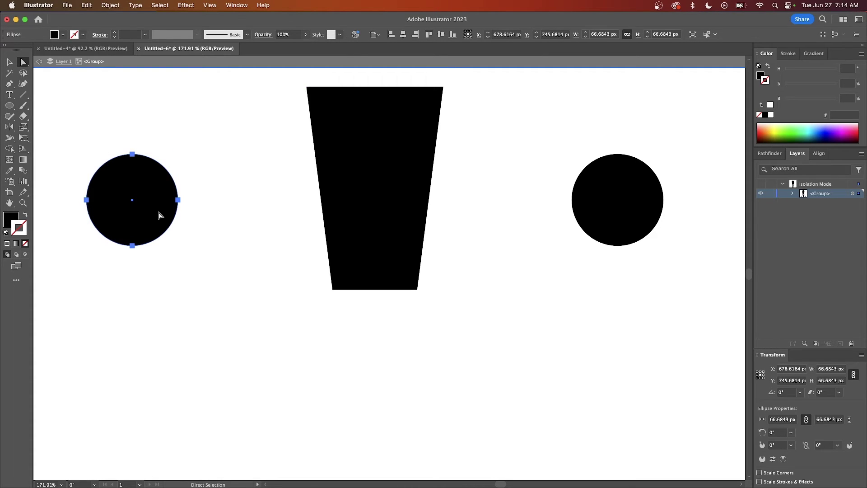
click(179, 202)
key(Delete)
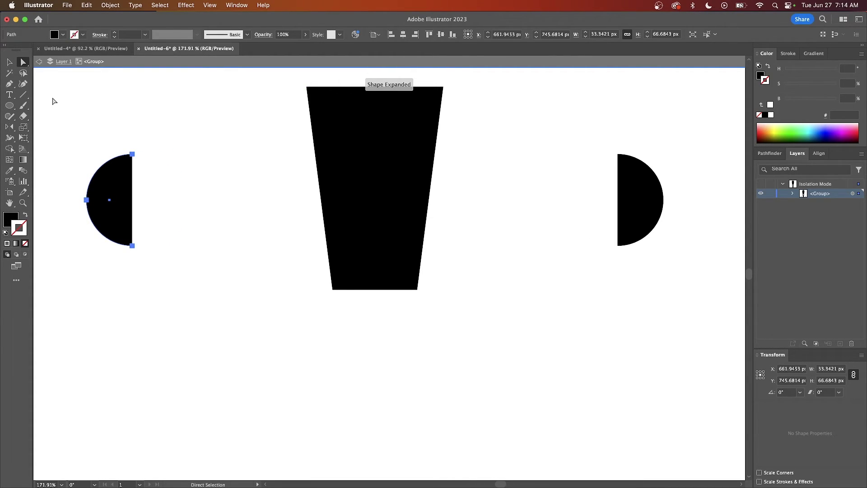
Step: Move the half circle under the handle's base to form the mirrored pommel
click(9, 62)
drag(108, 182, 312, 311)
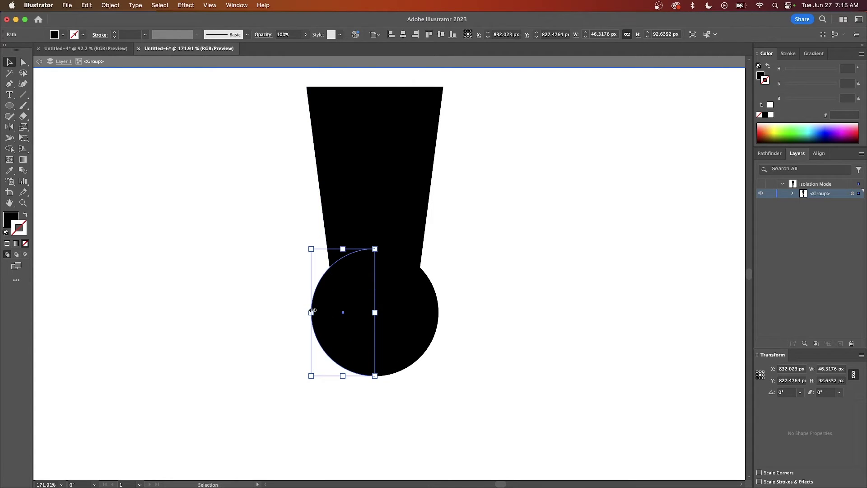
shift+click(351, 289)
scroll(351, 276, down, 5)
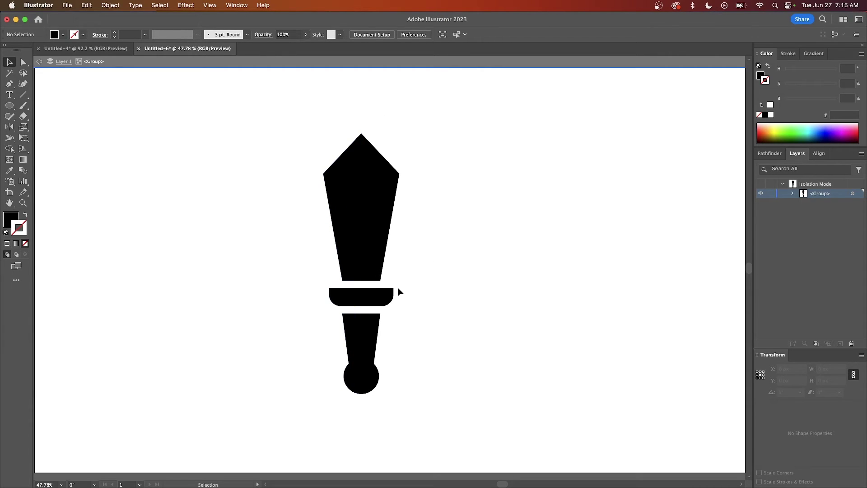
scroll(386, 300, right, 1)
scroll(386, 301, up, 1)
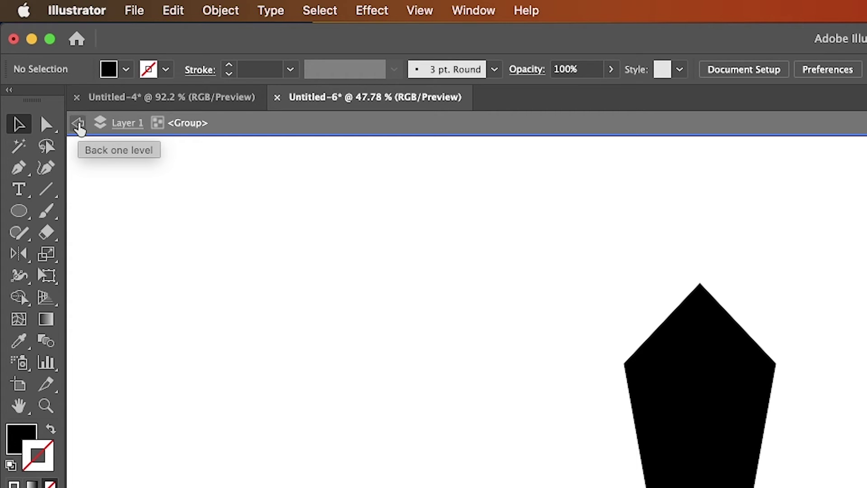
Step: Exit isolation mode and drag the whole sword group further right
click(79, 123)
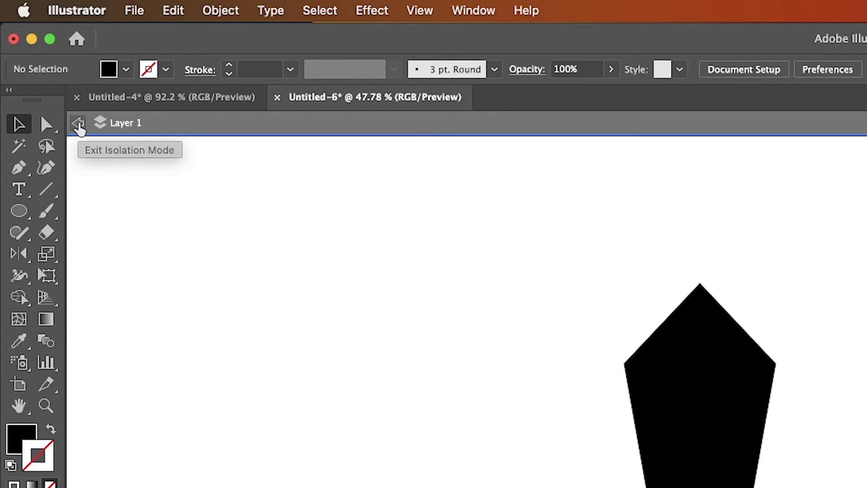
click(78, 127)
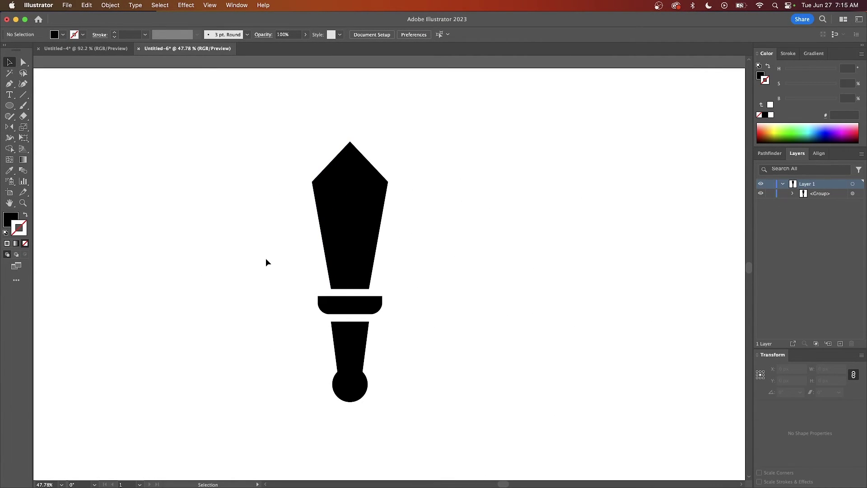
click(326, 177)
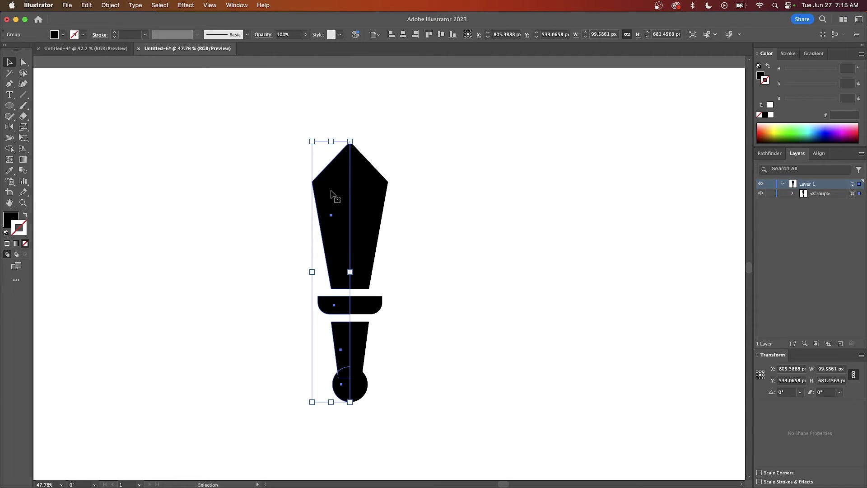
drag(333, 193, 401, 194)
scroll(429, 291, up, 5)
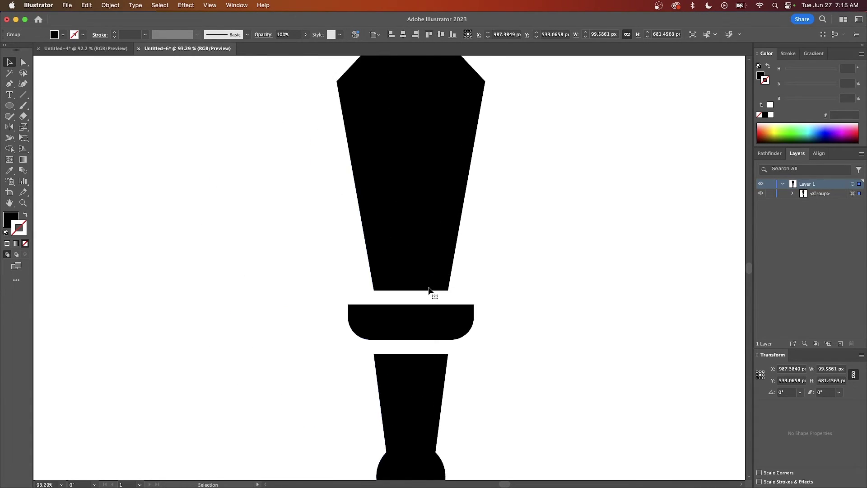
scroll(398, 364, down, 4)
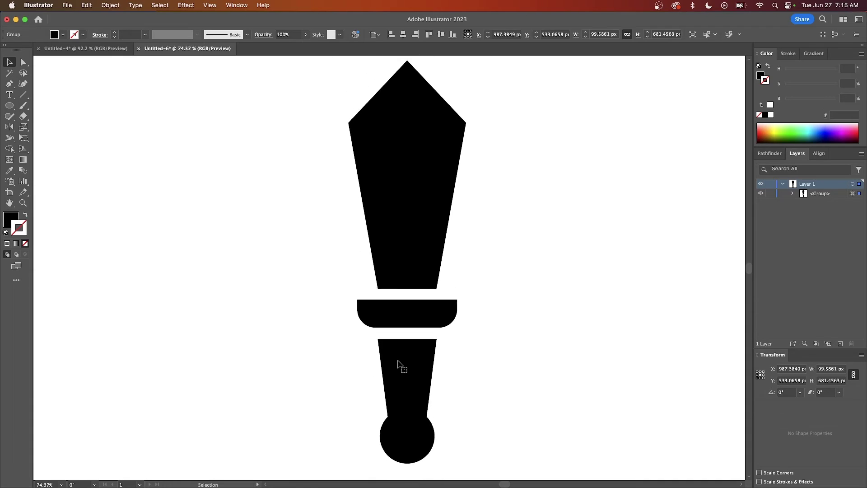
scroll(399, 293, up, 1)
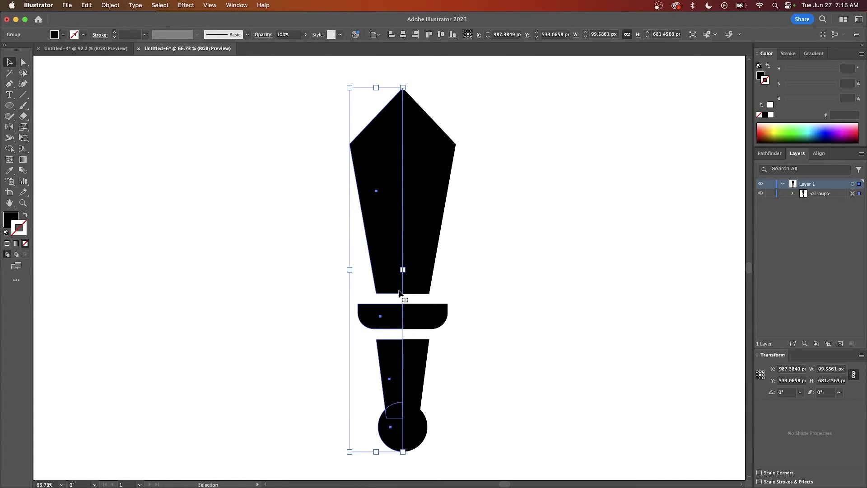
Step: Select the sword group in the Layers panel, opening and dismissing its options menu
click(822, 194)
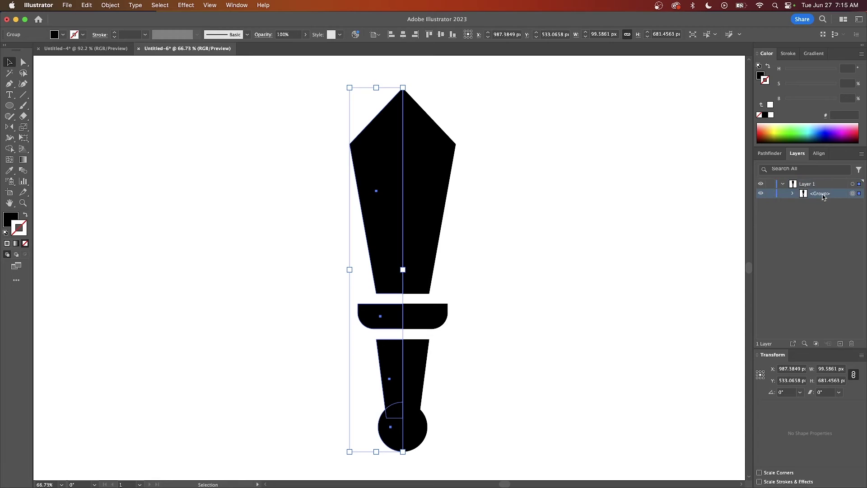
click(861, 154)
click(680, 150)
scroll(453, 197, down, 3)
scroll(454, 199, up, 2)
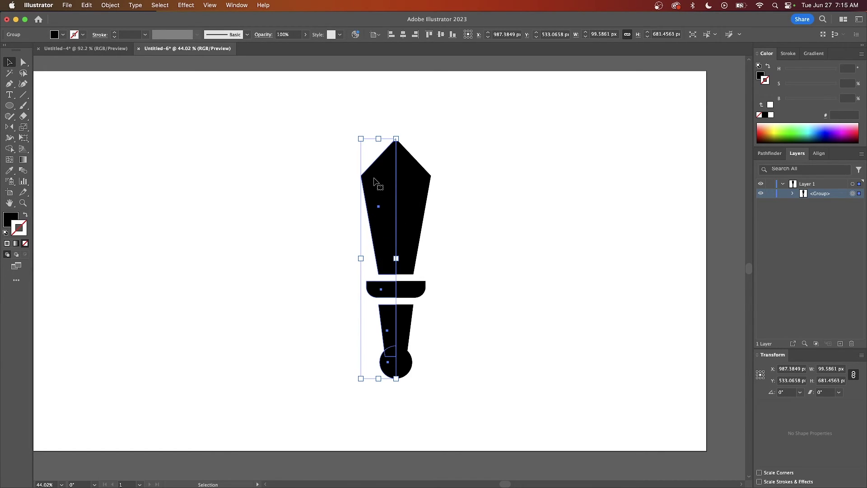
Step: Expand the sword's appearance so the reflect effect becomes real paths, then reselect it
click(110, 5)
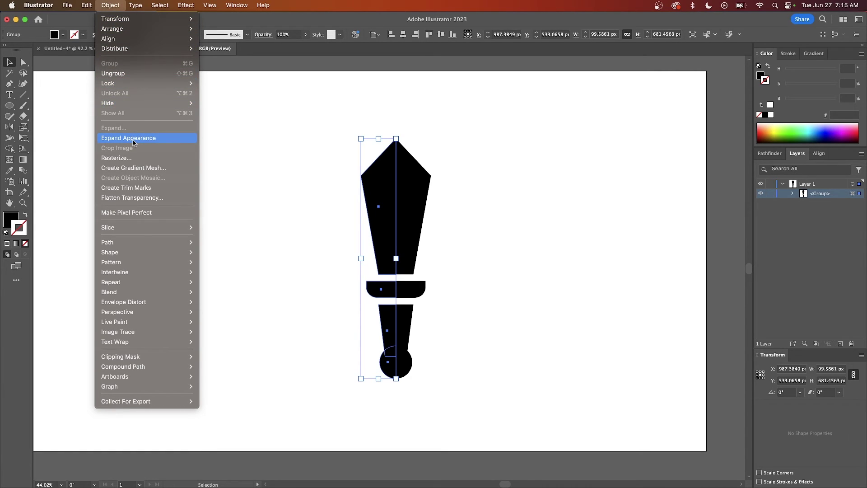
click(134, 139)
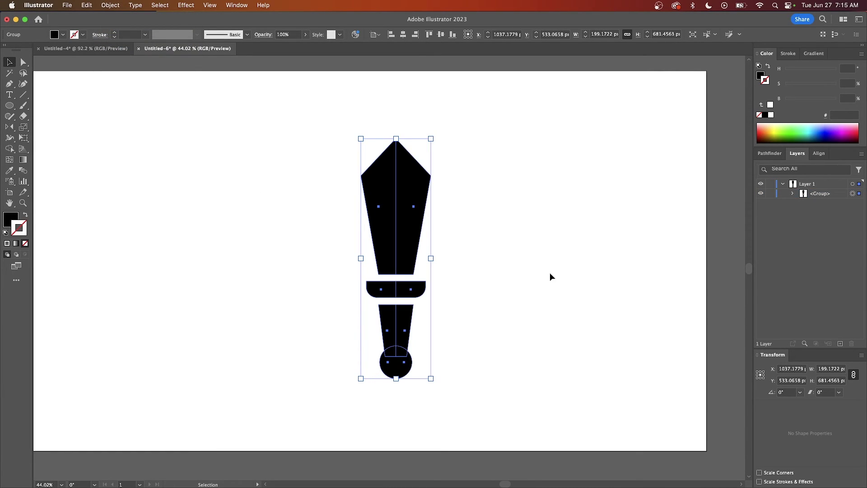
click(542, 260)
click(416, 212)
scroll(418, 211, up, 3)
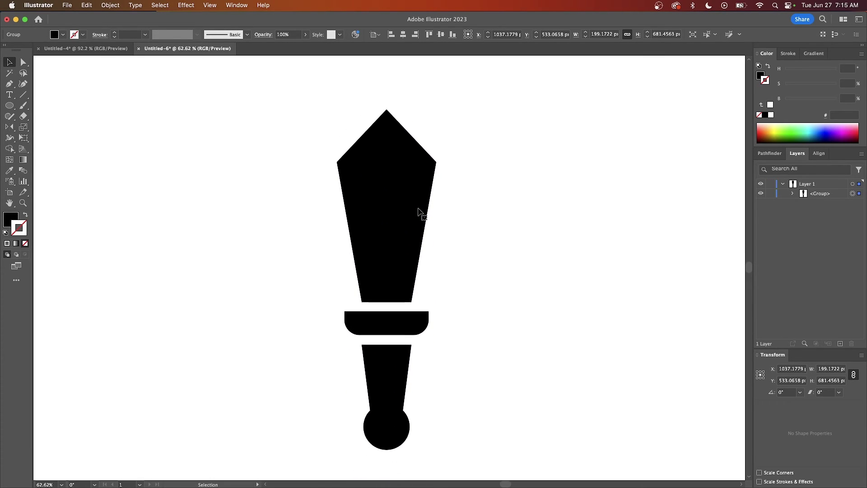
Step: Ungroup the expanded sword twice to break it into separate paths
click(110, 5)
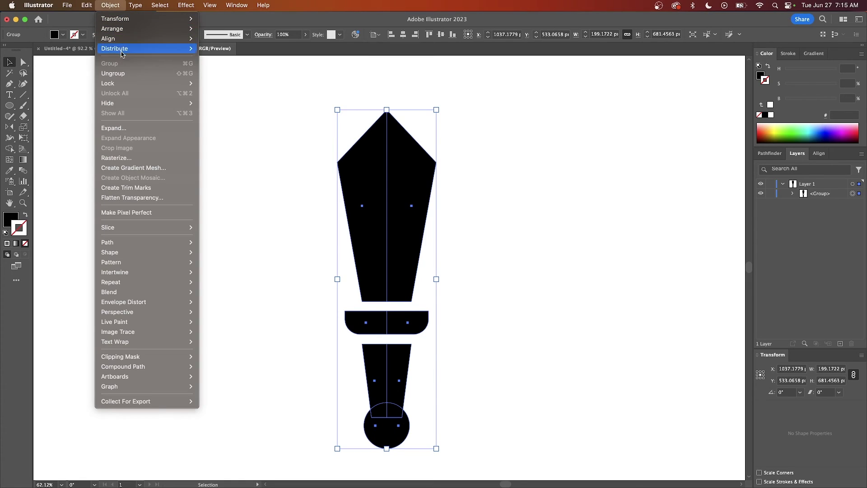
click(118, 73)
click(110, 5)
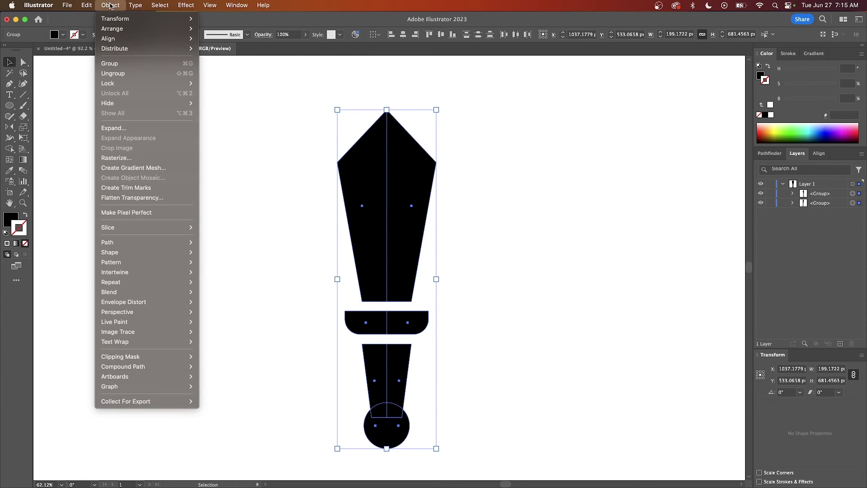
click(112, 73)
Step: Select blade, handle and pommel halves one by one to confirm they are separate paths
click(268, 196)
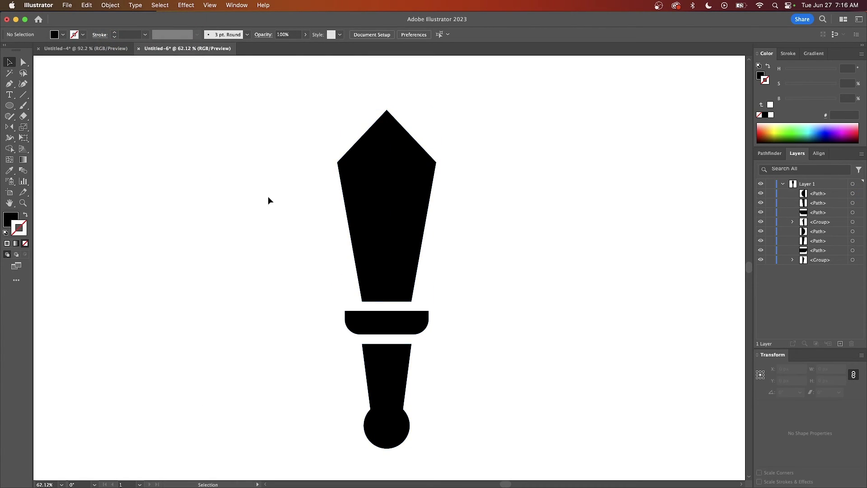
click(364, 195)
click(453, 212)
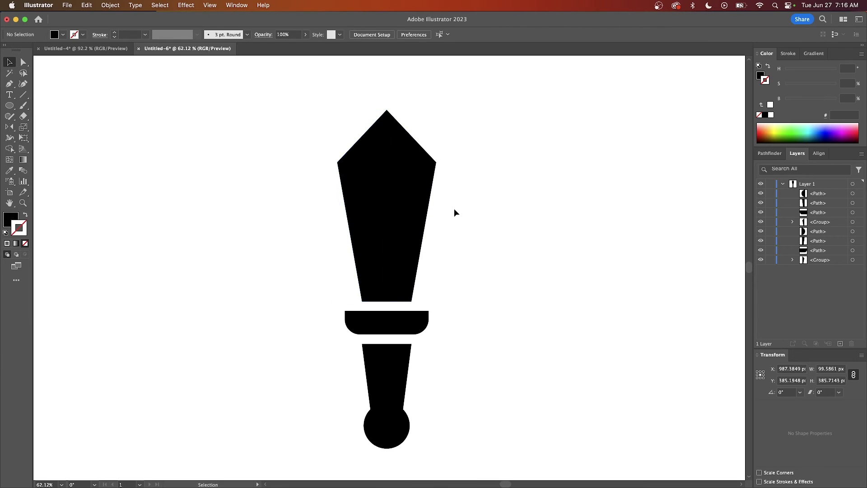
click(412, 213)
click(398, 379)
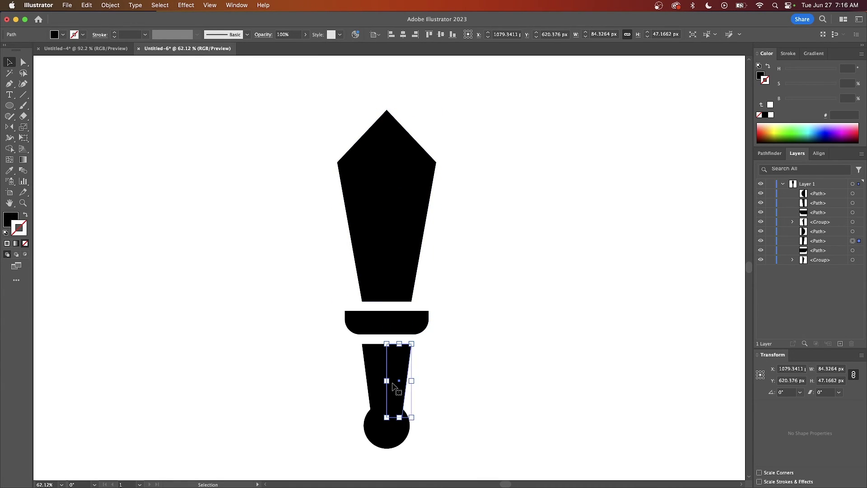
click(374, 366)
click(378, 439)
click(604, 341)
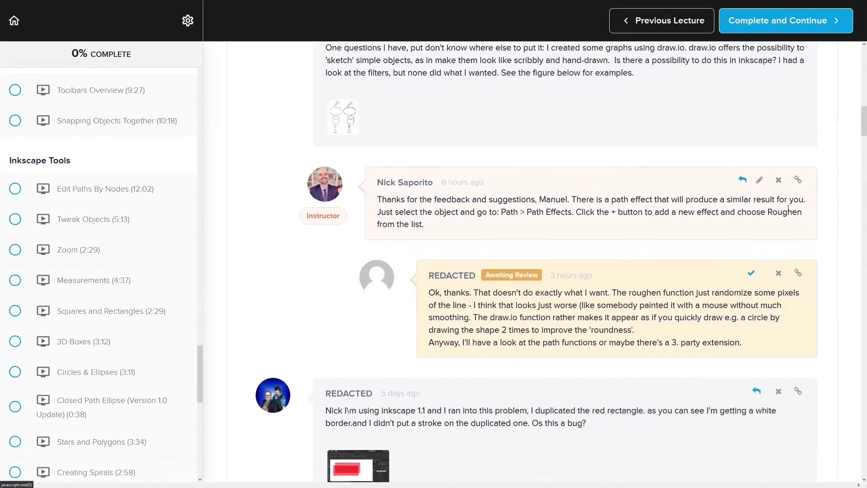
Step: Scroll down the Teachable Illustrator Explainer Series sales page to the lesson list and $17 enrollment offer
scroll(808, 205, down, 7)
scroll(808, 208, down, 8)
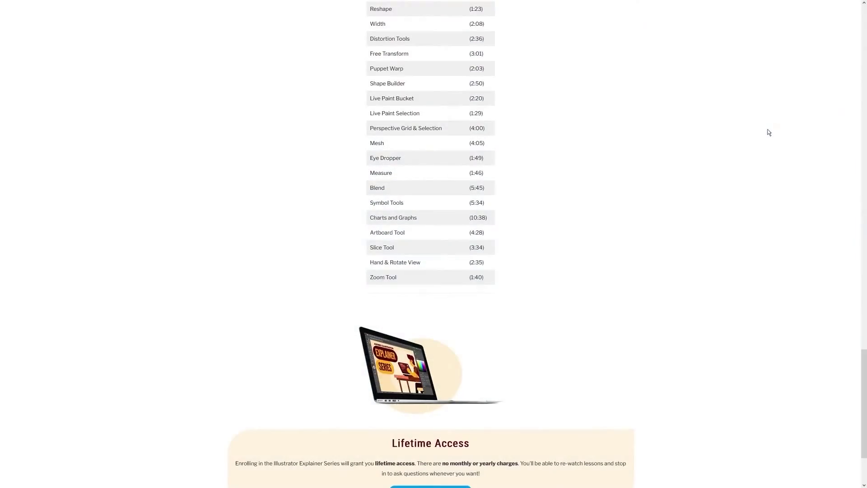
scroll(763, 149, down, 2)
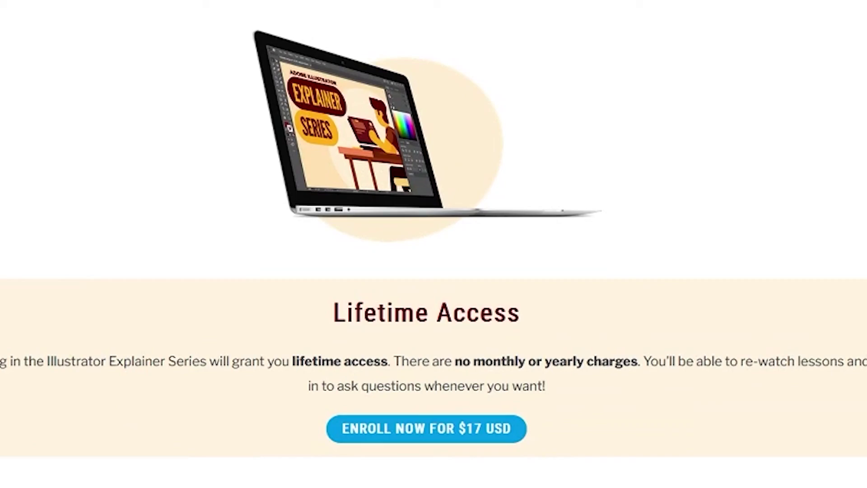